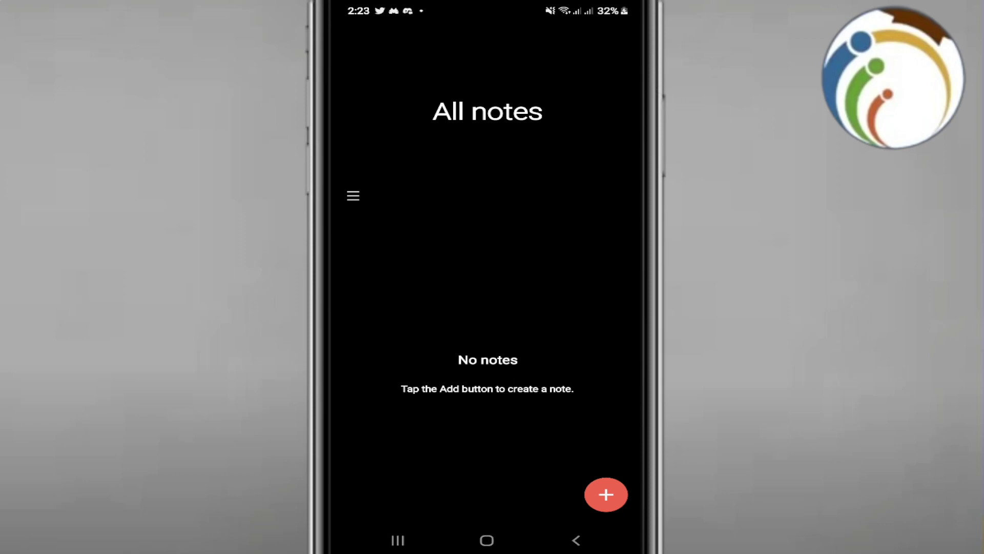
Start a new note and delete the mistyped letters at the end of 'Helli'
{"action": "left_click", "coordinate": [606, 494]}
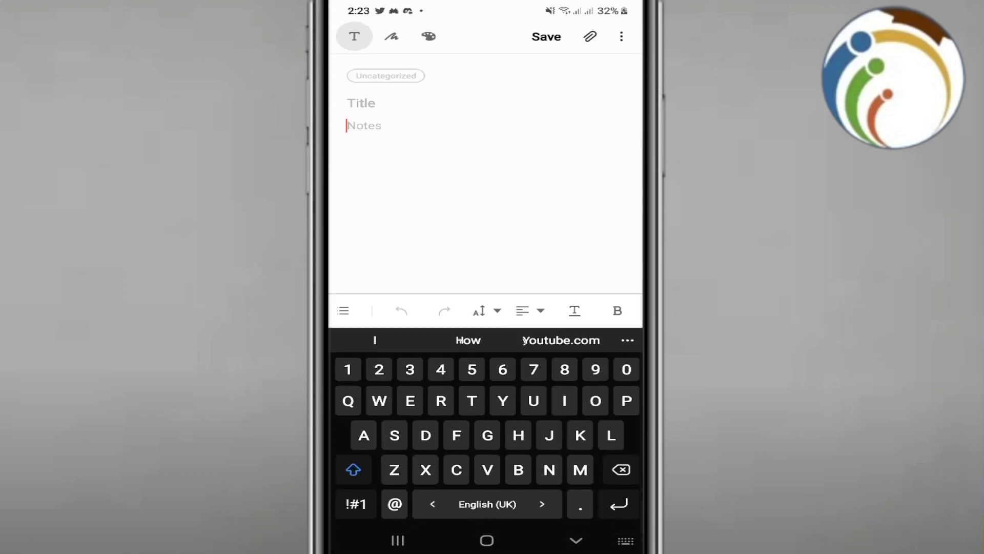
{"action": "type", "text": "Ggghj"}
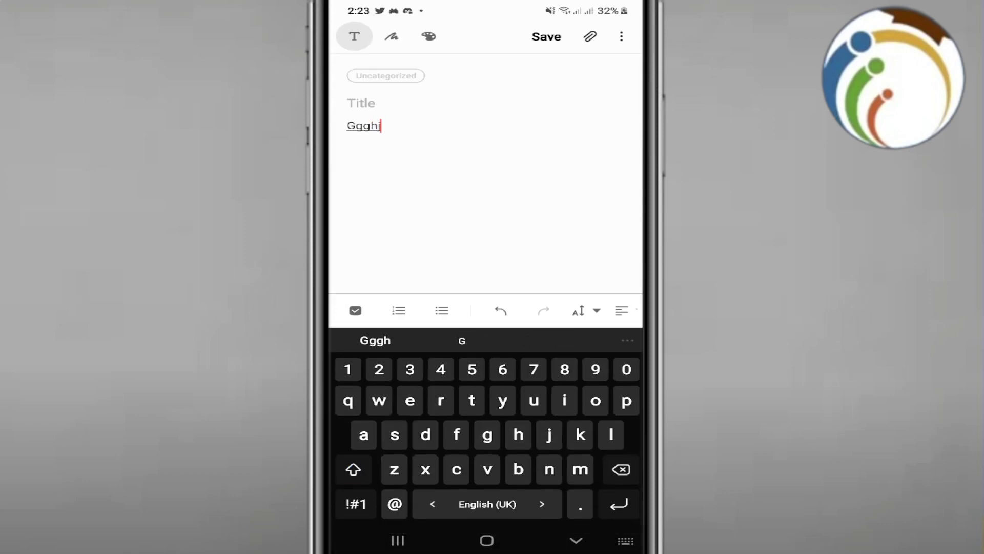
{"action": "key", "text": "BackSpace"}
{"action": "key", "text": "BackSpace"}
{"action": "key", "text": "BackSpace"}
{"action": "key", "text": "BackSpace"}
{"action": "key", "text": "BackSpace"}
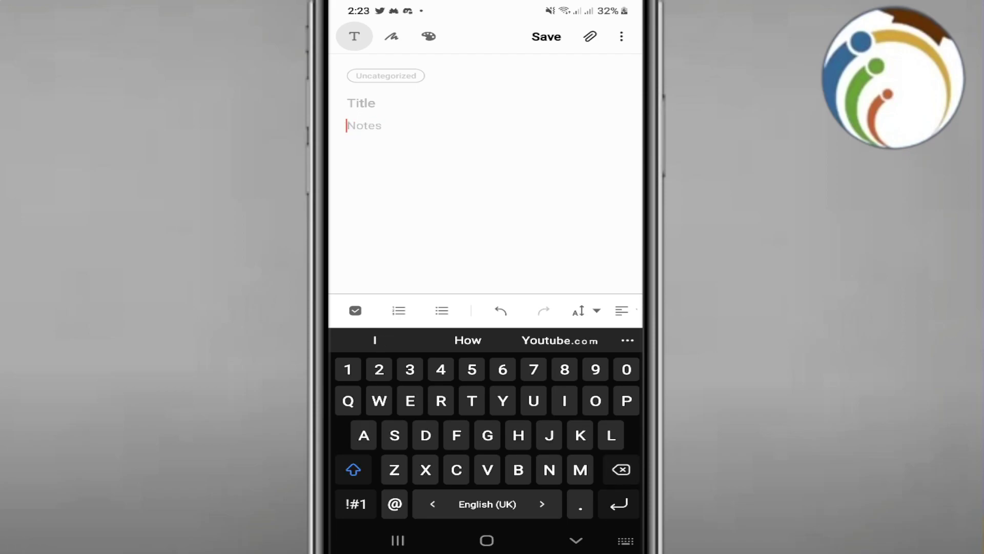
{"action": "type", "text": "Hd"}
{"action": "key", "text": "BackSpace"}
{"action": "type", "text": "e"}
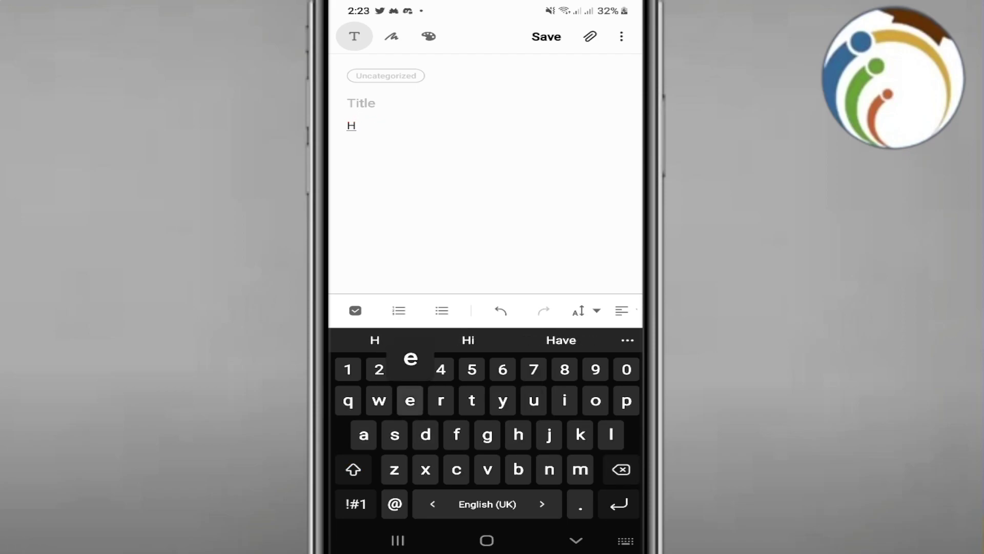
{"action": "type", "text": "lli"}
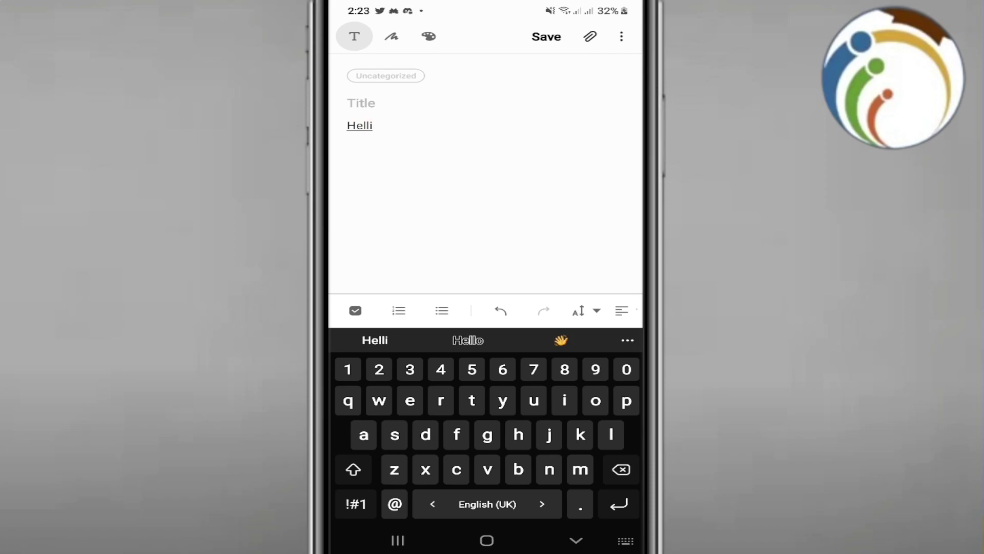
{"action": "key", "text": "BackSpace"}
{"action": "type", "text": "o"}
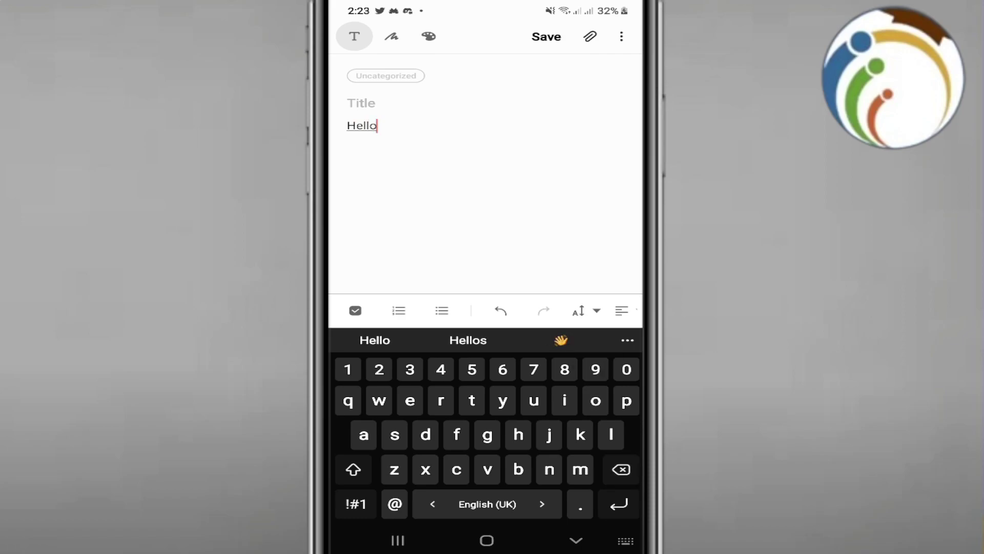
Save the Hello note, open and dismiss its extra options, then resume editing it
{"action": "left_click", "coordinate": [546, 36]}
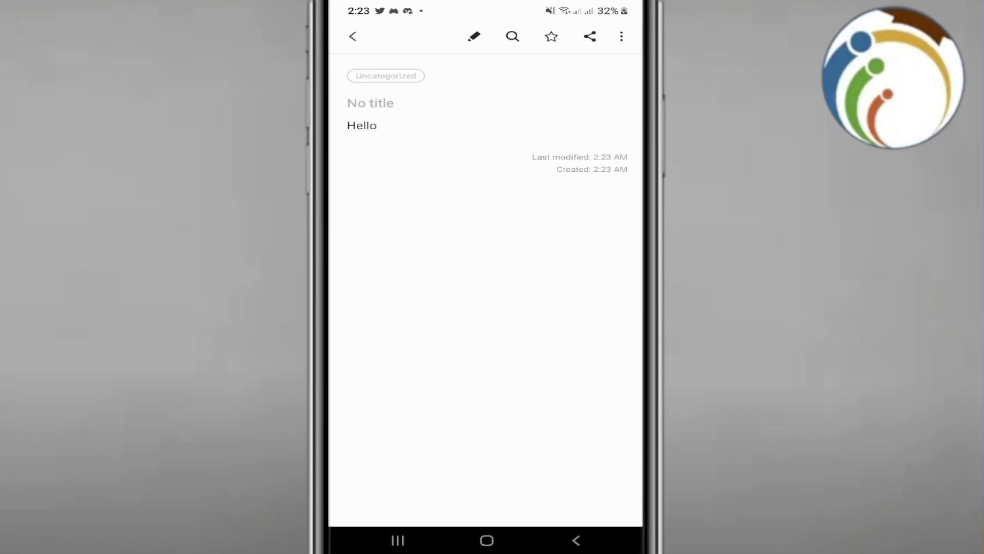
{"action": "left_click", "coordinate": [621, 36]}
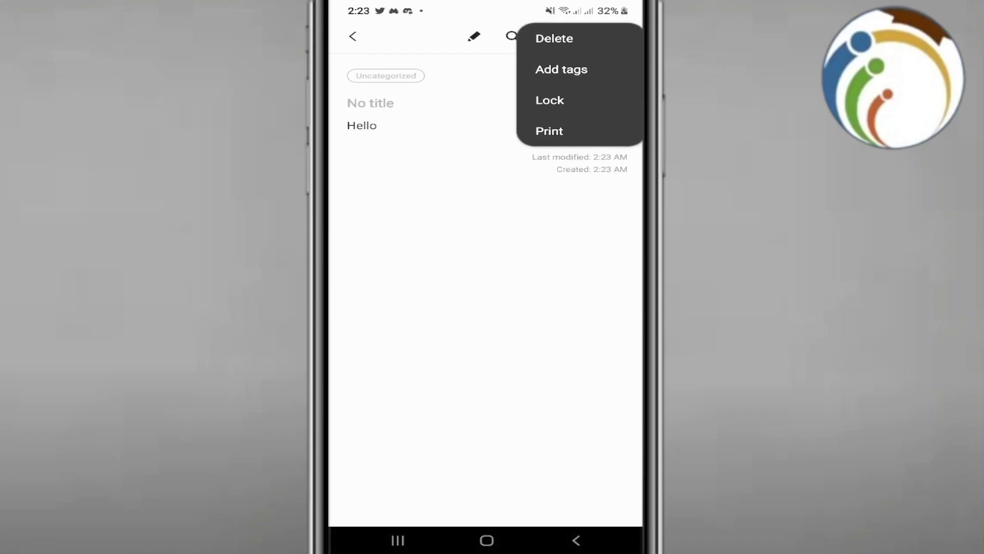
{"action": "left_click", "coordinate": [462, 308]}
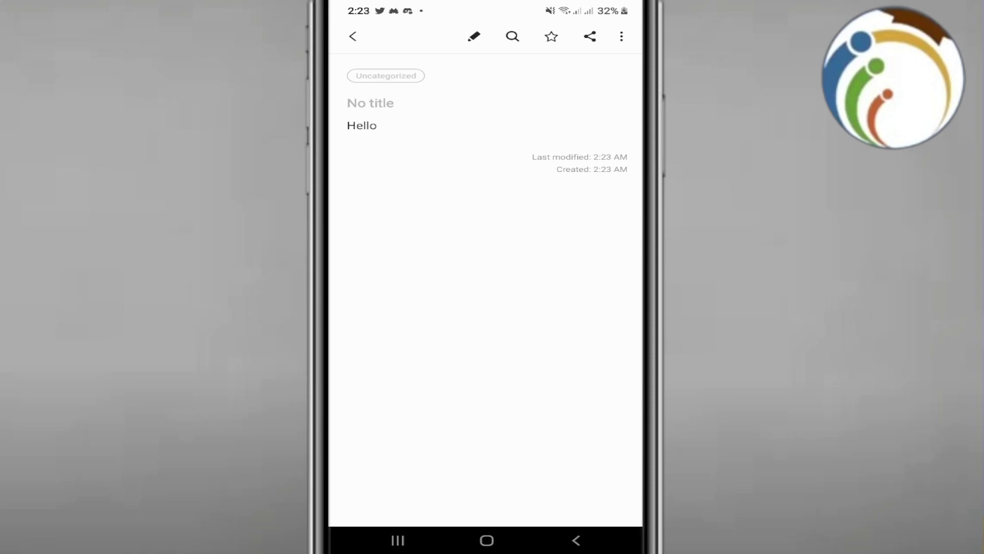
{"action": "left_click", "coordinate": [377, 126]}
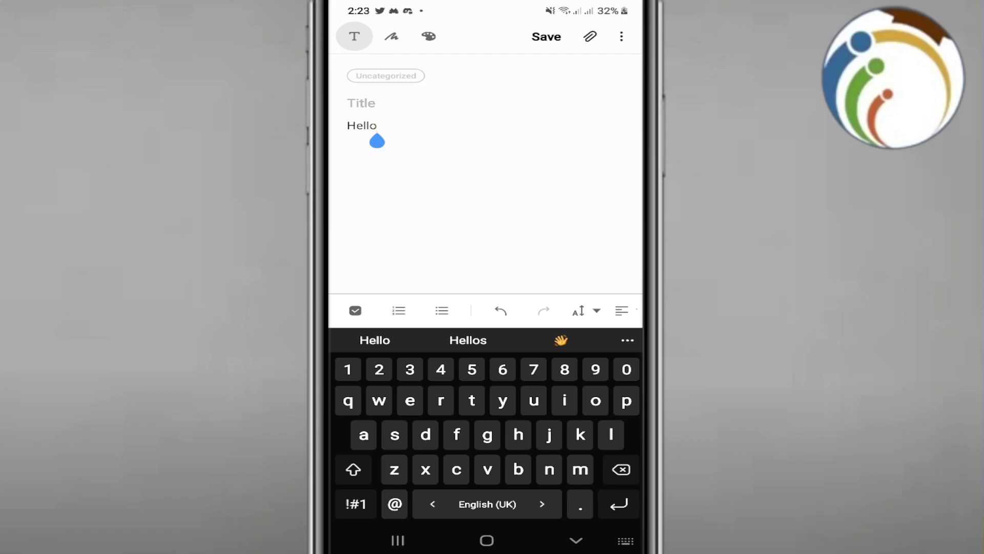
Toggle handwriting mode off again, select the word Hello, and preview the text-size list
{"action": "left_click", "coordinate": [392, 37]}
{"action": "left_click", "coordinate": [354, 36]}
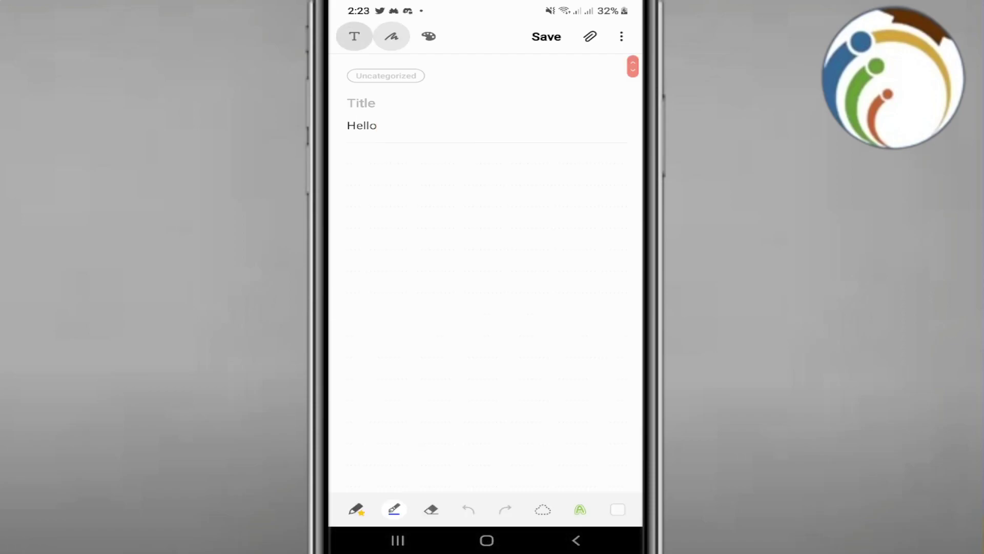
{"action": "double_click", "coordinate": [361, 126]}
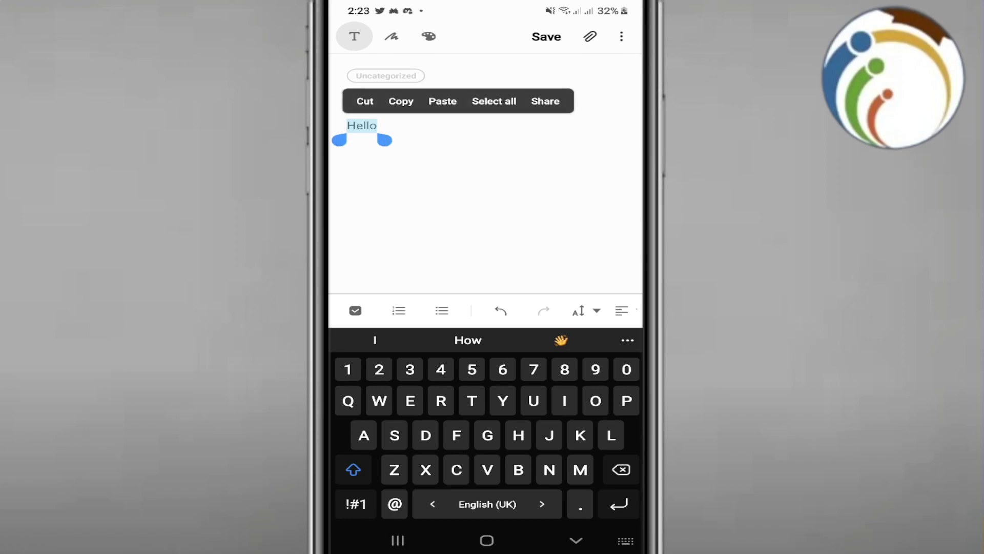
{"action": "left_click", "coordinate": [584, 311]}
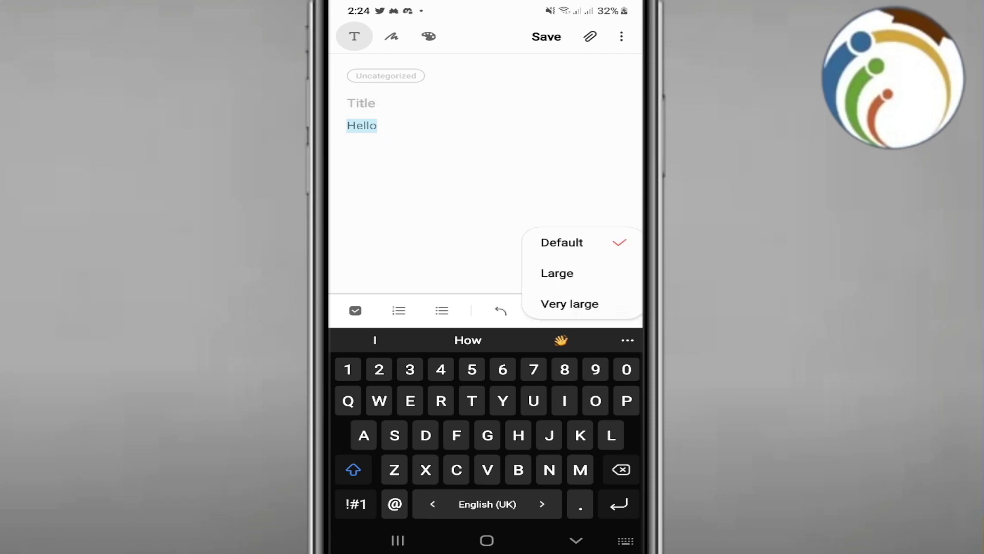
{"action": "left_click", "coordinate": [562, 242]}
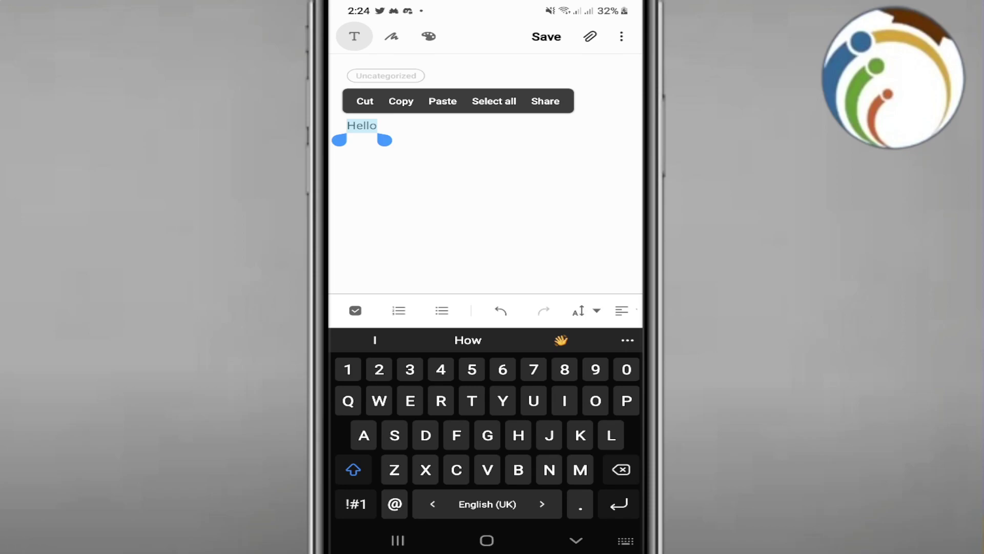
Resize Hello to Large, then Very large, then back to Default
{"action": "left_click", "coordinate": [585, 311]}
{"action": "left_click", "coordinate": [561, 272]}
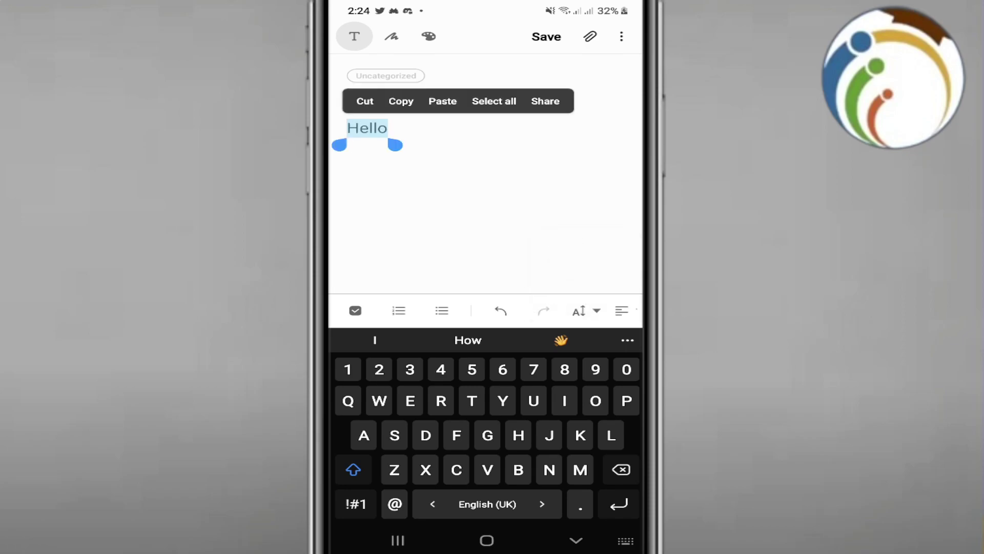
{"action": "left_click", "coordinate": [585, 311]}
{"action": "left_click", "coordinate": [561, 272]}
{"action": "left_click", "coordinate": [585, 310]}
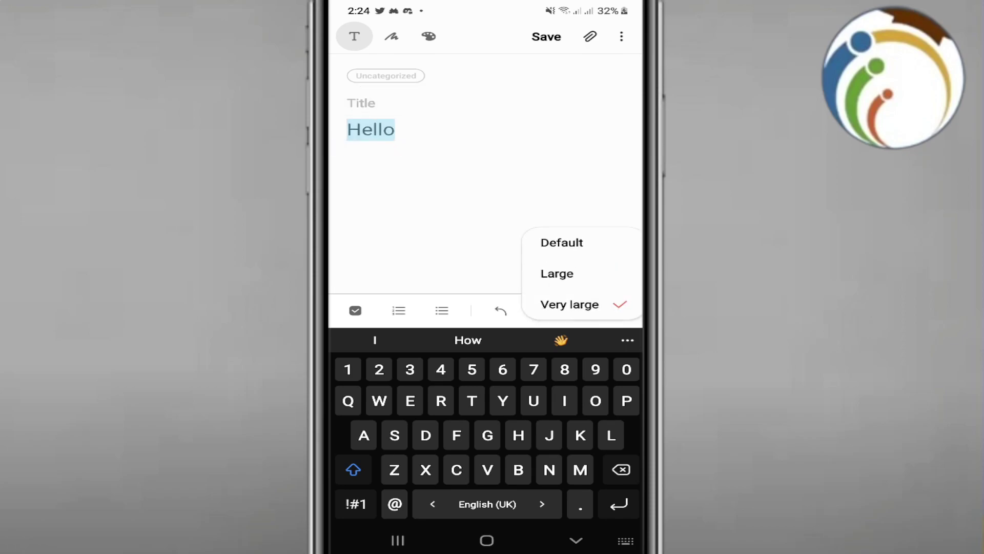
{"action": "left_click", "coordinate": [561, 243]}
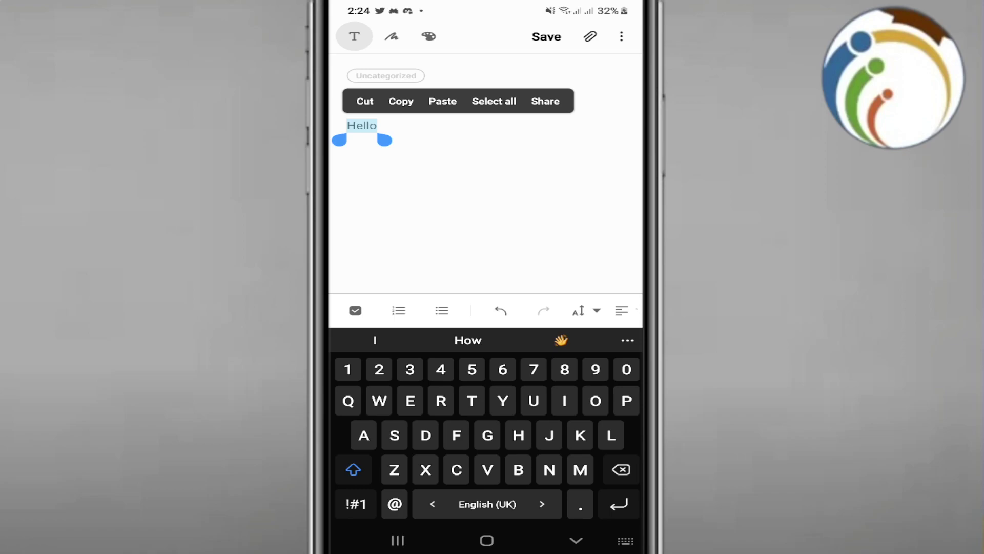
Check the size list again, toggle handwriting mode off, and reselect Hello
{"action": "left_click", "coordinate": [584, 311]}
{"action": "left_click", "coordinate": [561, 243]}
{"action": "left_click", "coordinate": [392, 36]}
{"action": "left_click", "coordinate": [354, 35]}
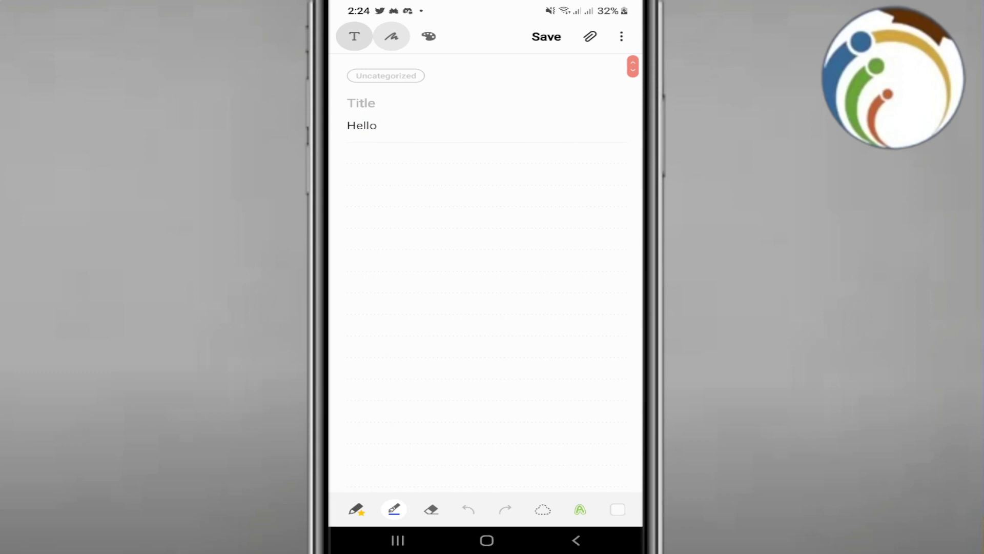
{"action": "left_click", "coordinate": [585, 311]}
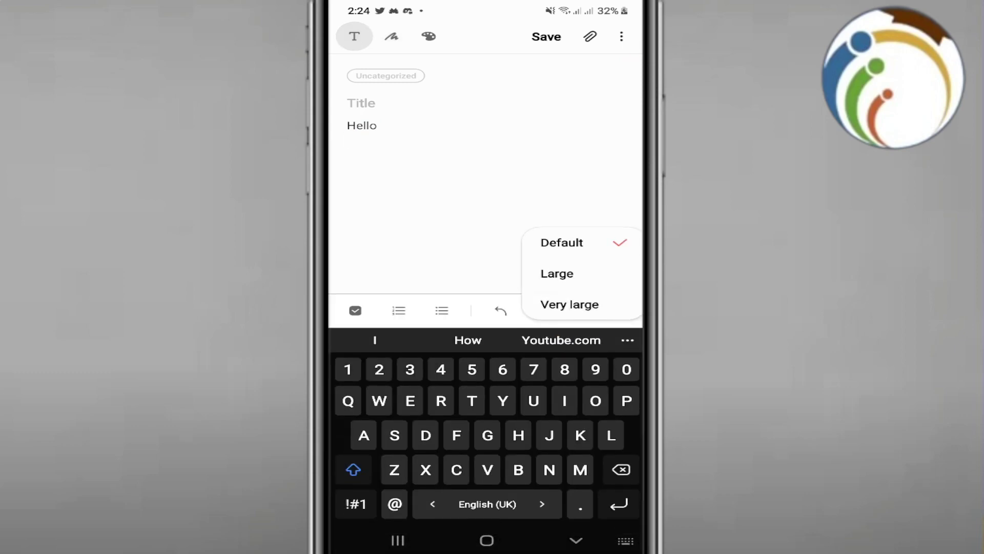
{"action": "double_click", "coordinate": [362, 126]}
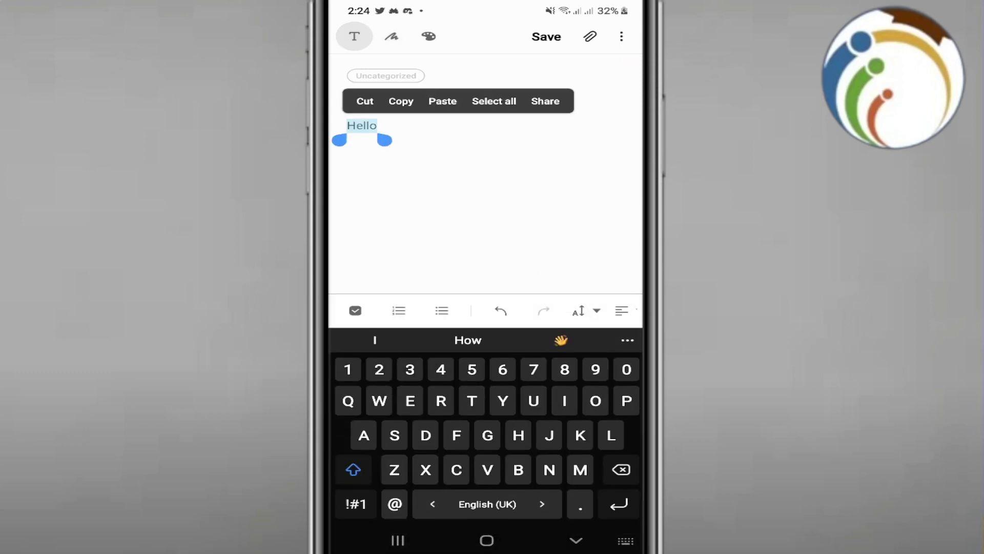